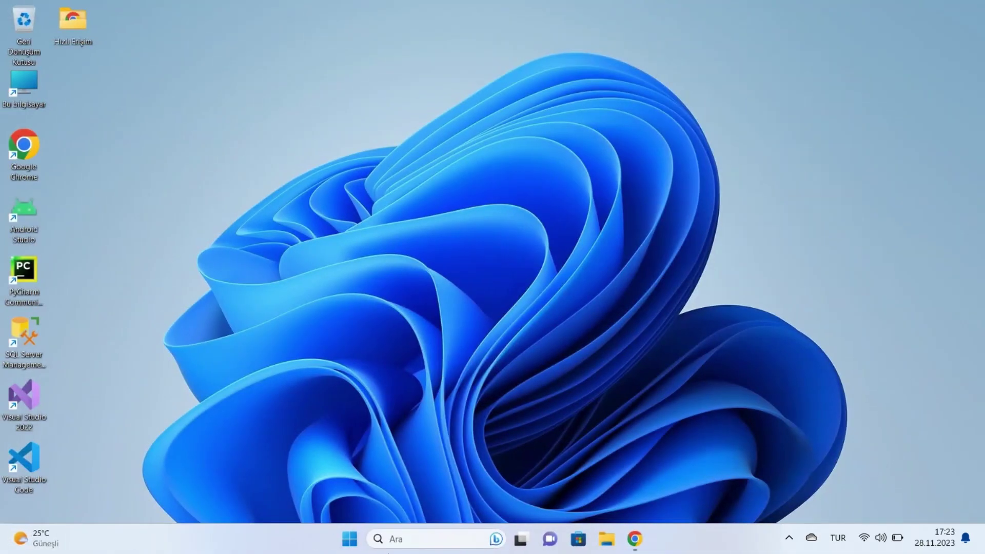
Open the Windows settings (Ayarlar) and go to the properties of the Mikrofon Dizisi input device in the sound settings
left_click(394, 540)
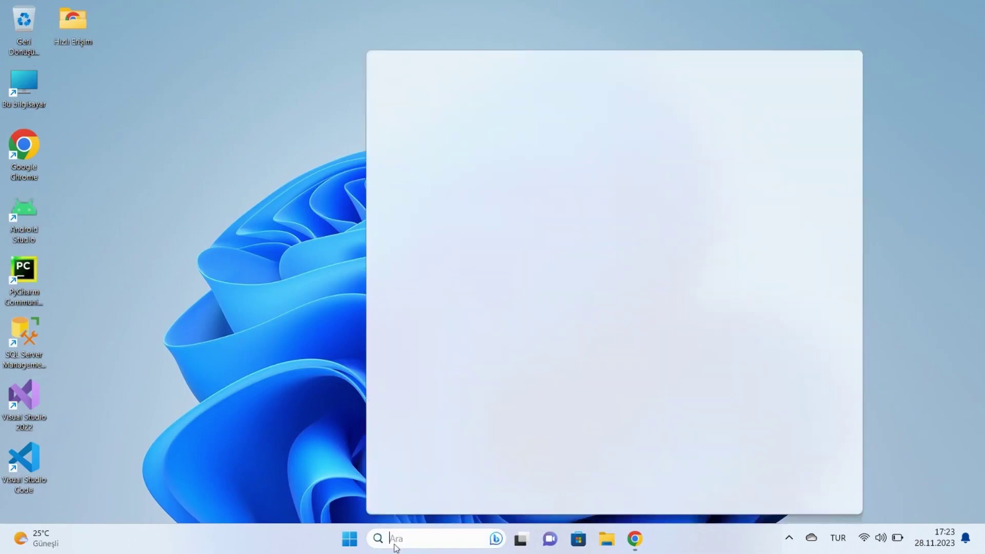
type("ayarl")
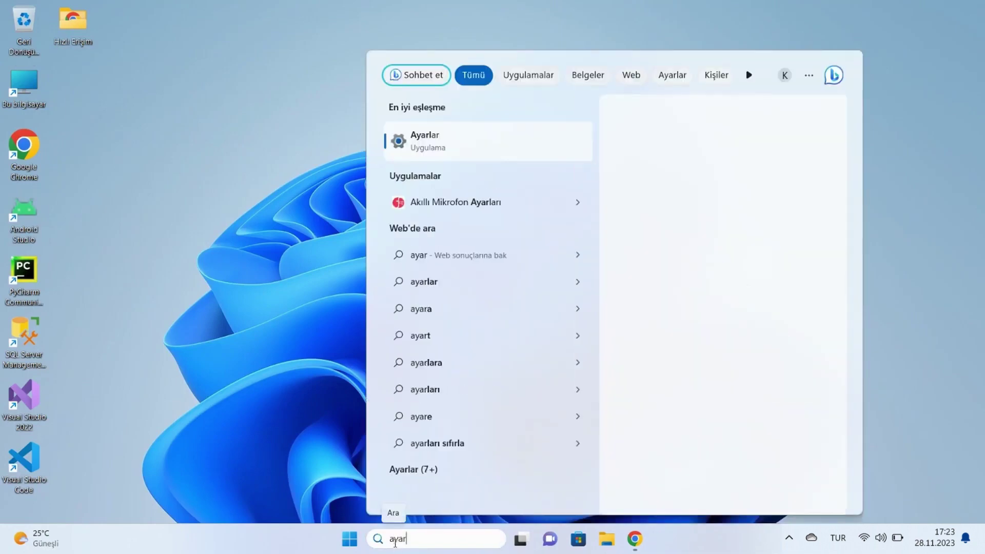
left_click(550, 136)
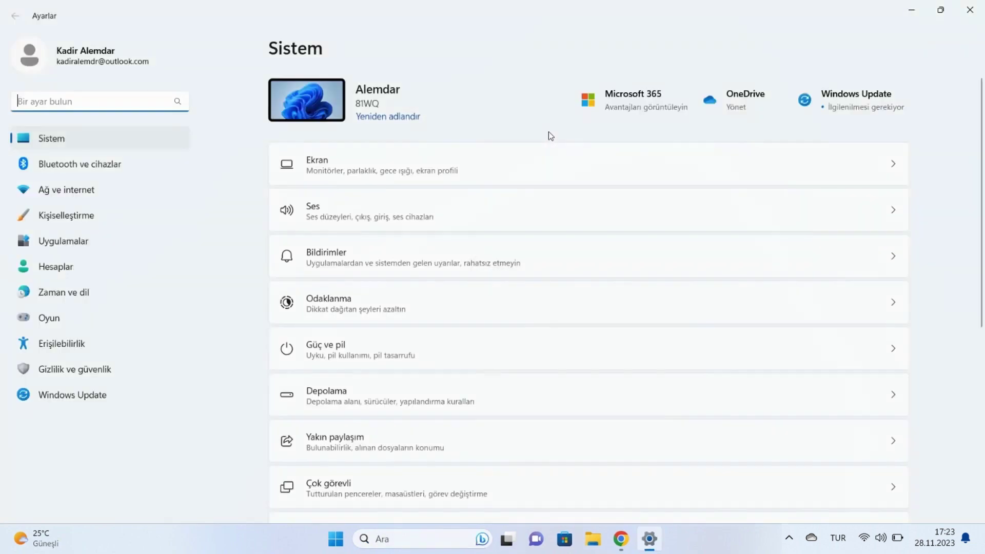
left_click(335, 210)
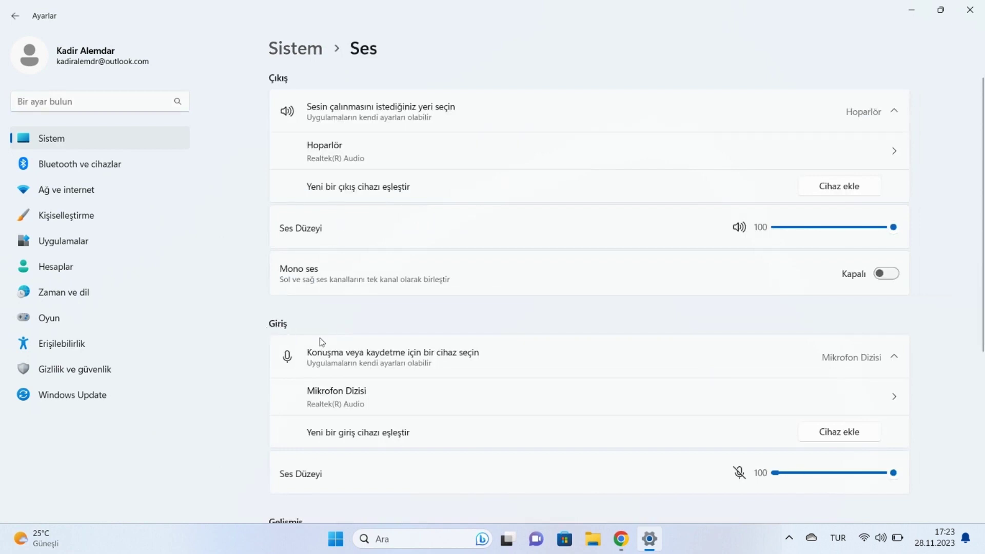
left_click(428, 401)
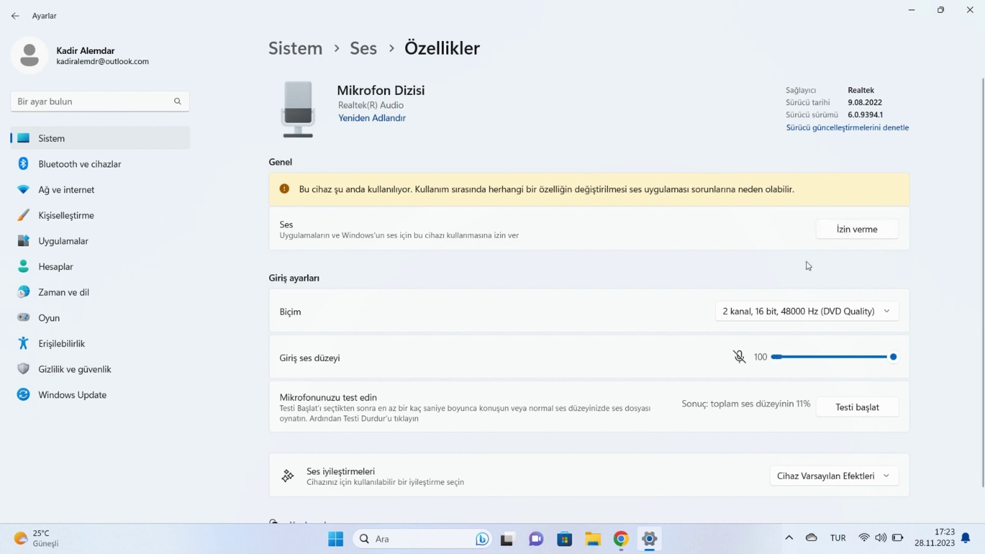
Set the Mikrofon Dizisi input volume to 100 and close the settings window
scroll(511, 353, "down", 1)
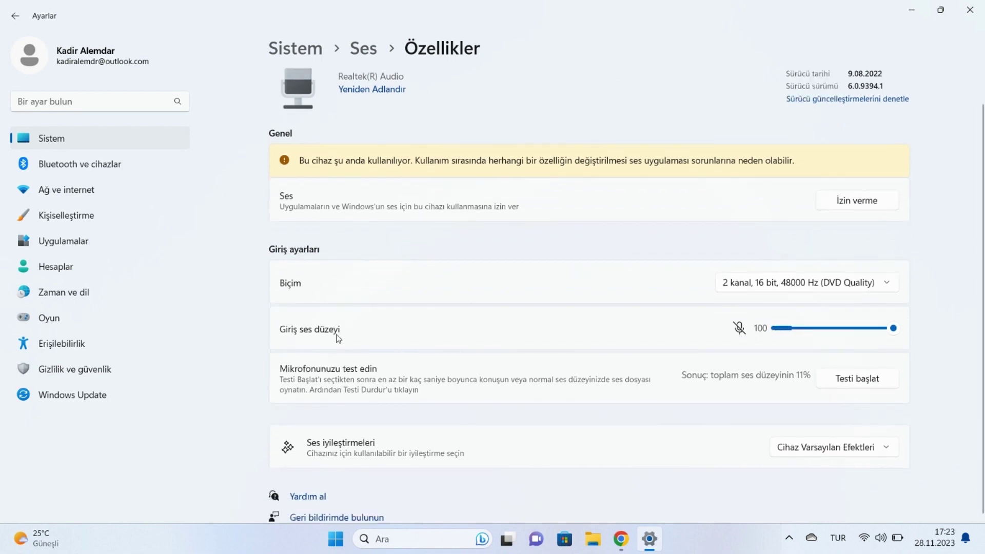
mouse_move(900, 330)
left_click_drag(900, 333, 892, 335)
left_click_drag(890, 335, 919, 336)
left_click(969, 10)
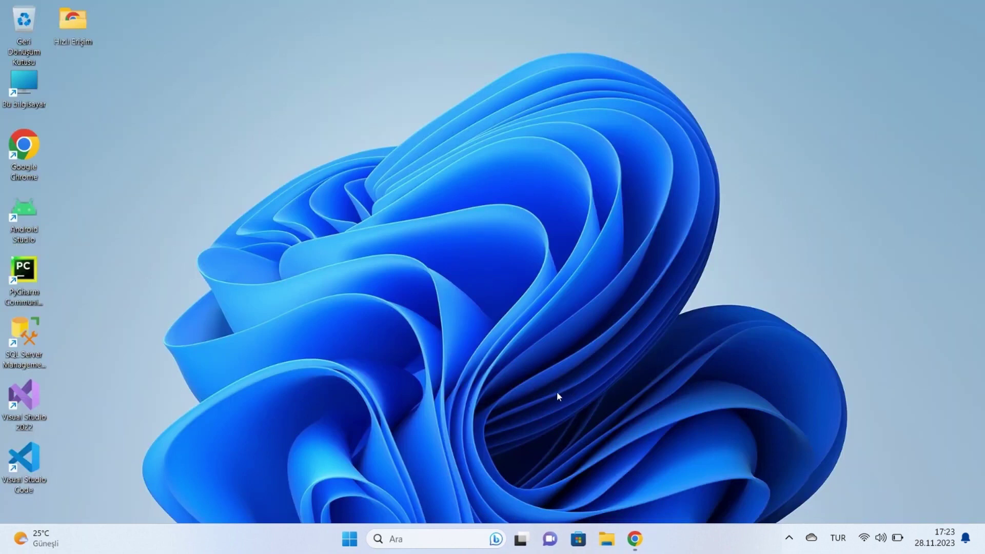
Open the Control Panel (Denetim Masası) and bring up the Ses dialog from the Donanım ve Ses category
left_click(387, 539)
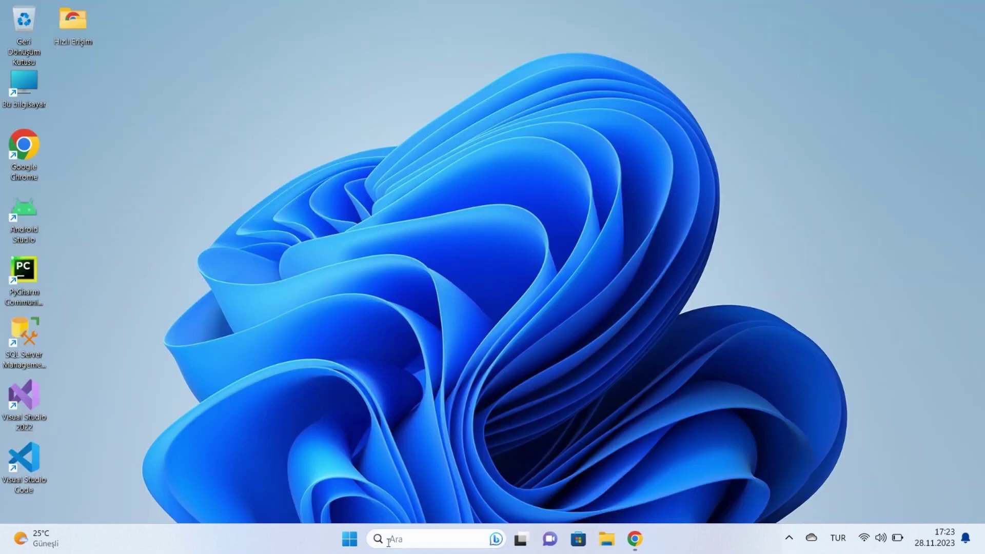
type("de")
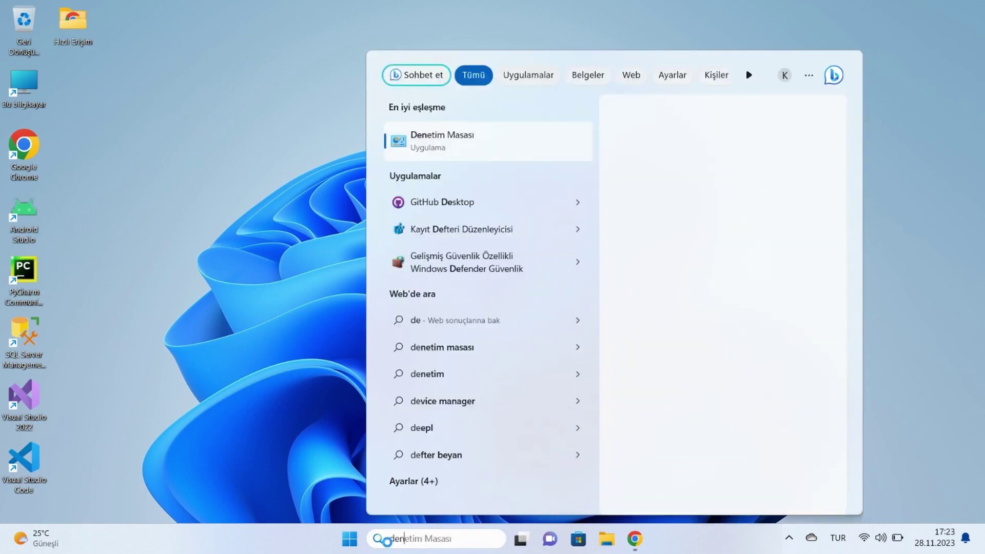
type("netim")
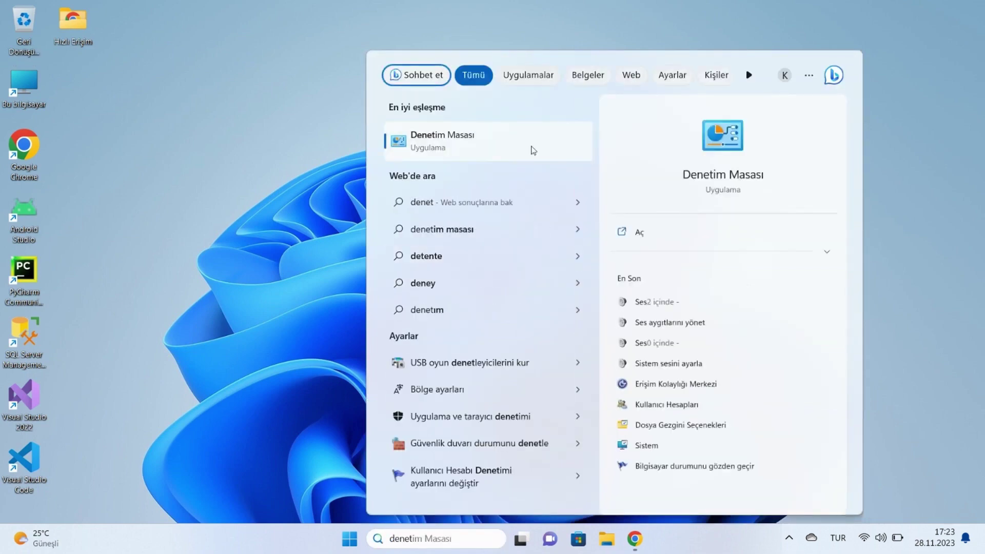
left_click(531, 149)
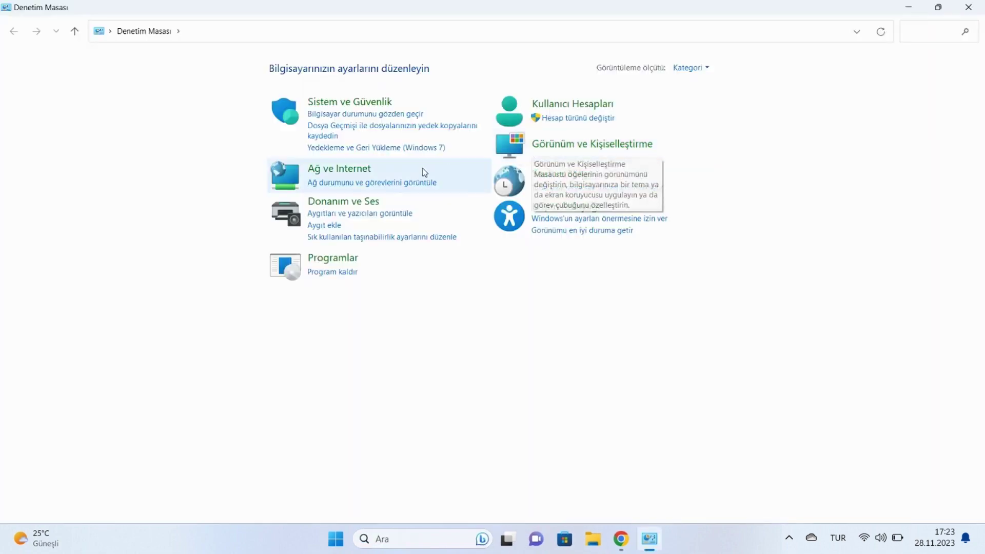
left_click(326, 205)
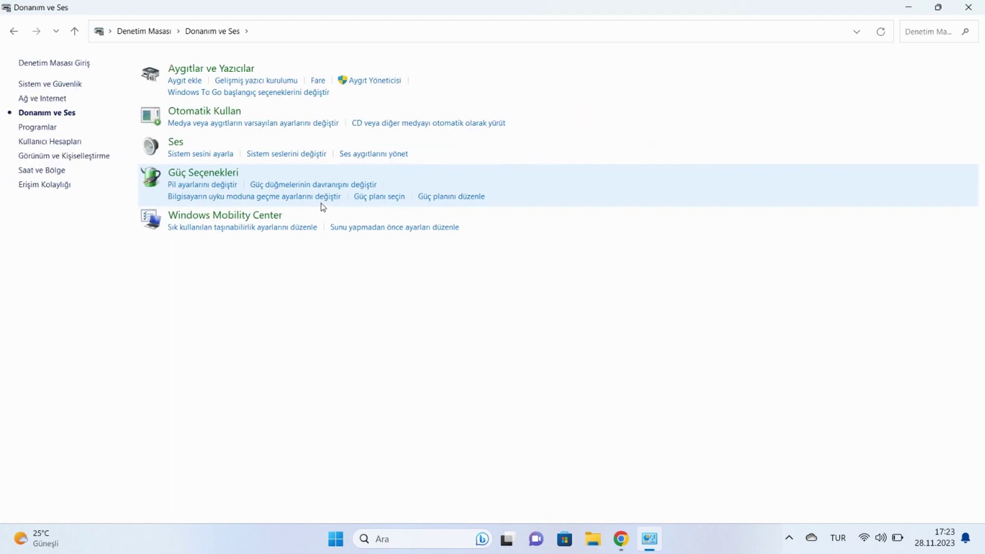
left_click(177, 147)
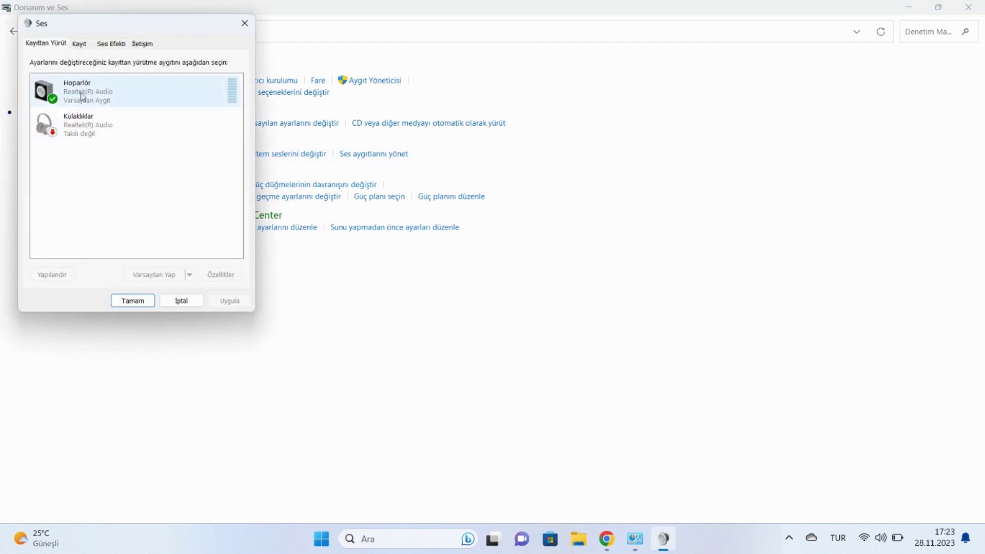
Set the level of the Mikrofon Dizisi recording device to 100, accept the dialogs and close the Control Panel
left_click(87, 43)
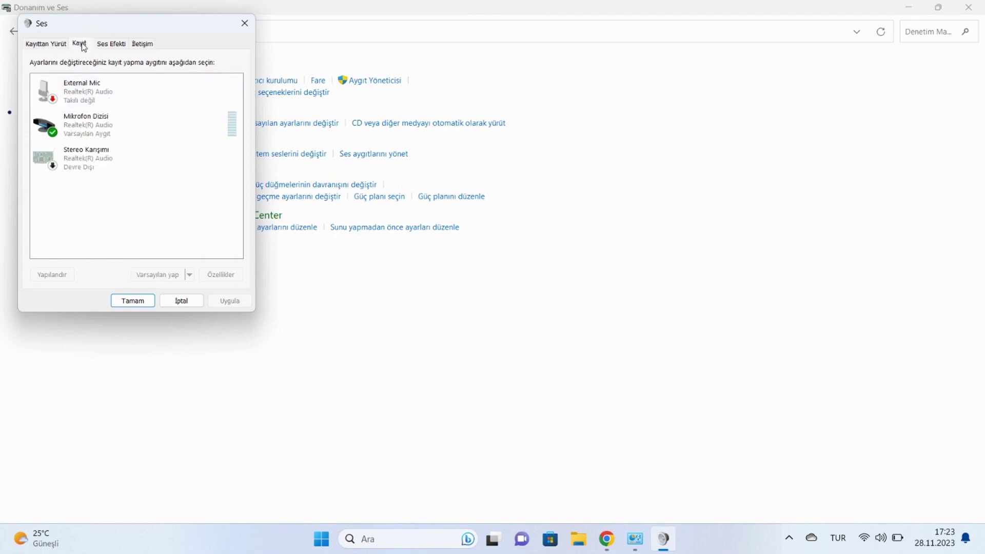
left_click(144, 135)
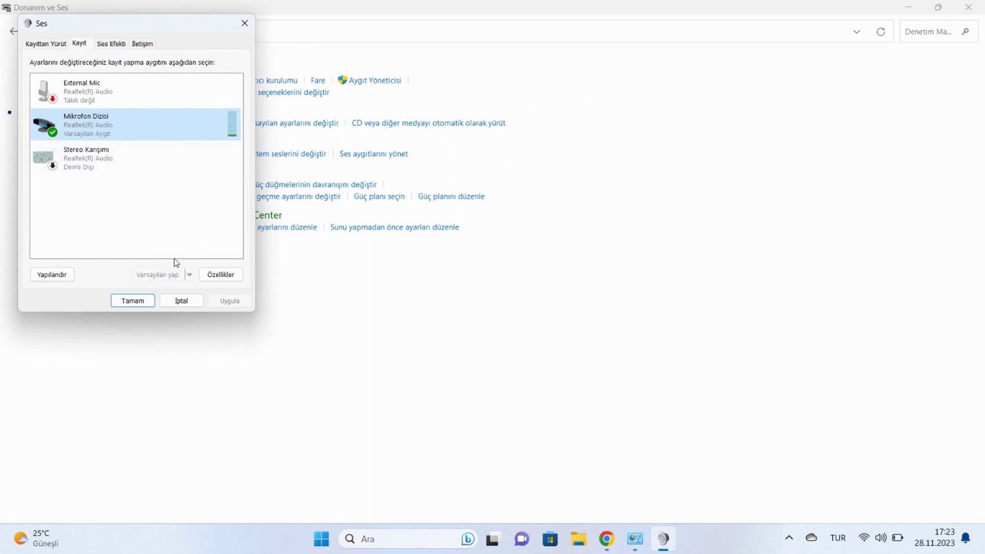
left_click(237, 274)
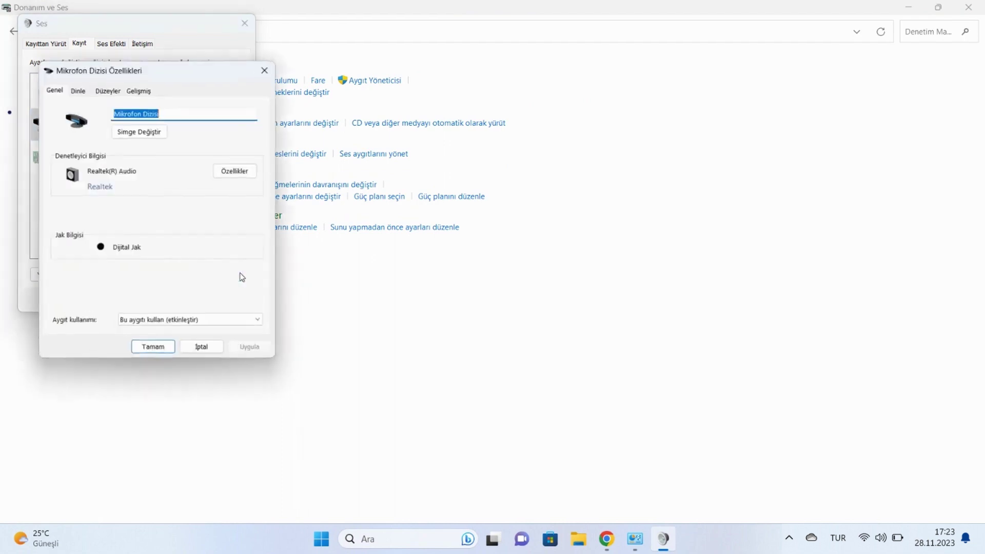
left_click(107, 92)
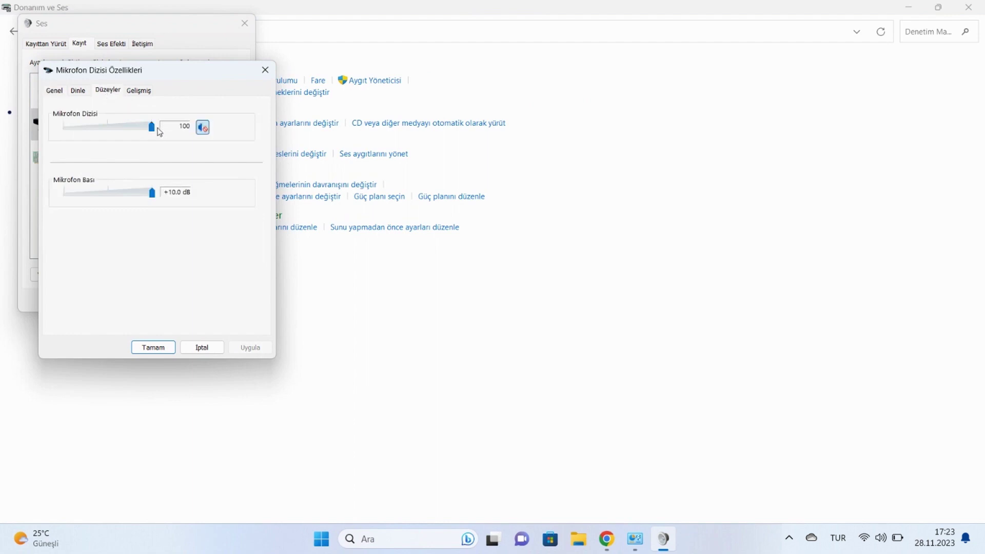
mouse_move(152, 132)
left_mouse_down()
mouse_move(73, 134)
mouse_move(67, 143)
mouse_move(166, 134)
left_mouse_up()
mouse_move(153, 133)
left_mouse_down()
mouse_move(144, 133)
mouse_move(162, 136)
left_mouse_up()
left_click(164, 350)
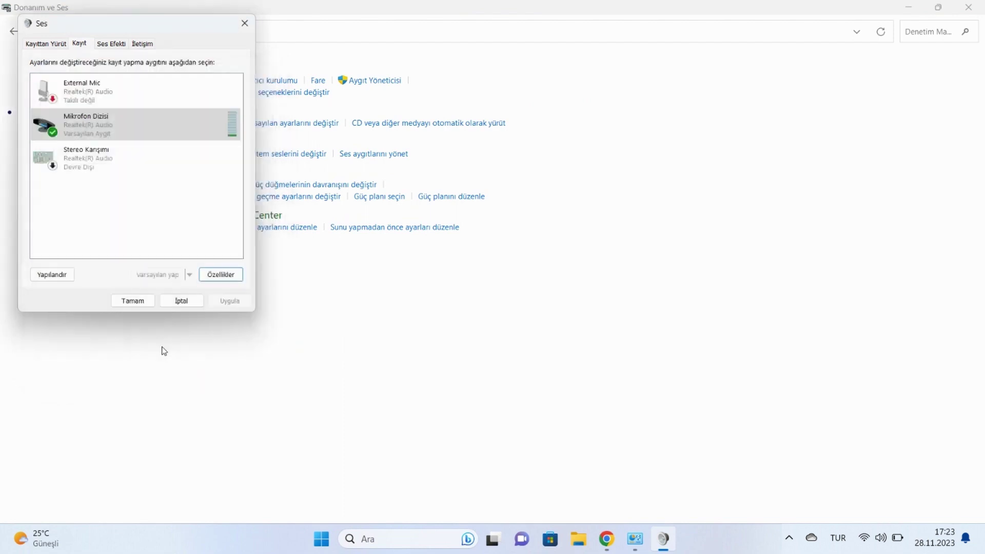
left_click(149, 301)
left_click(967, 7)
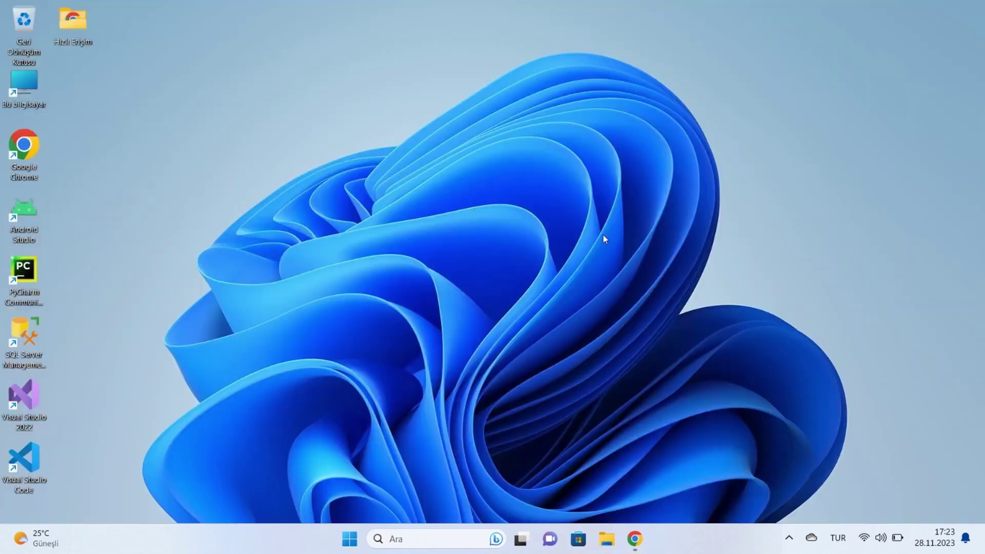
Search for "aygıt", open Device Manager (Aygıt Yöneticisi) and maximize its window
left_click(422, 540)
type("aygı")
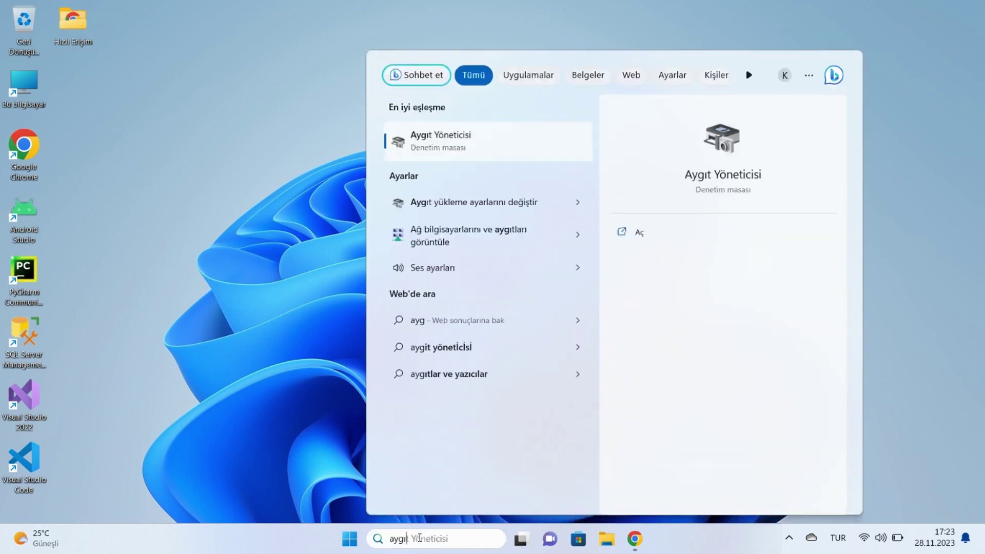
type("t")
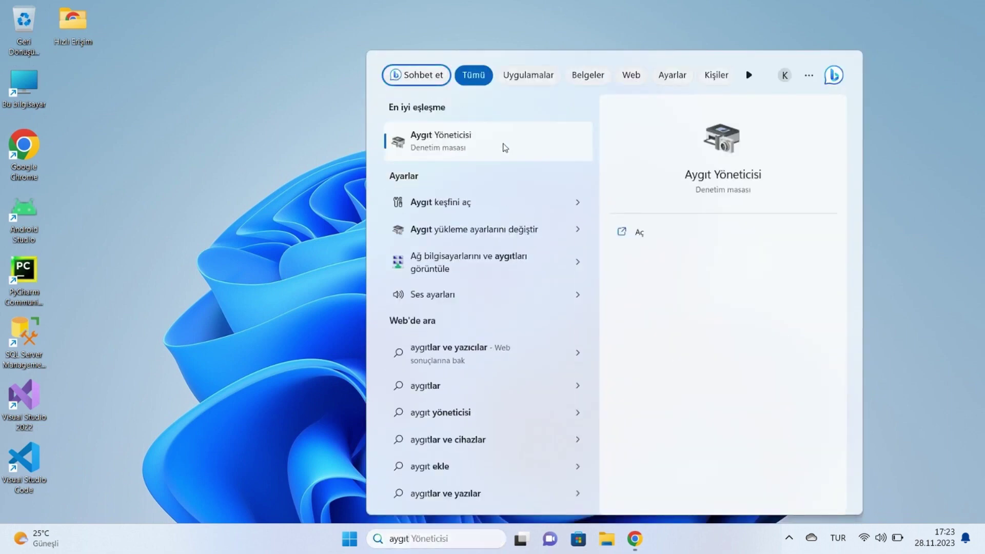
left_click(505, 147)
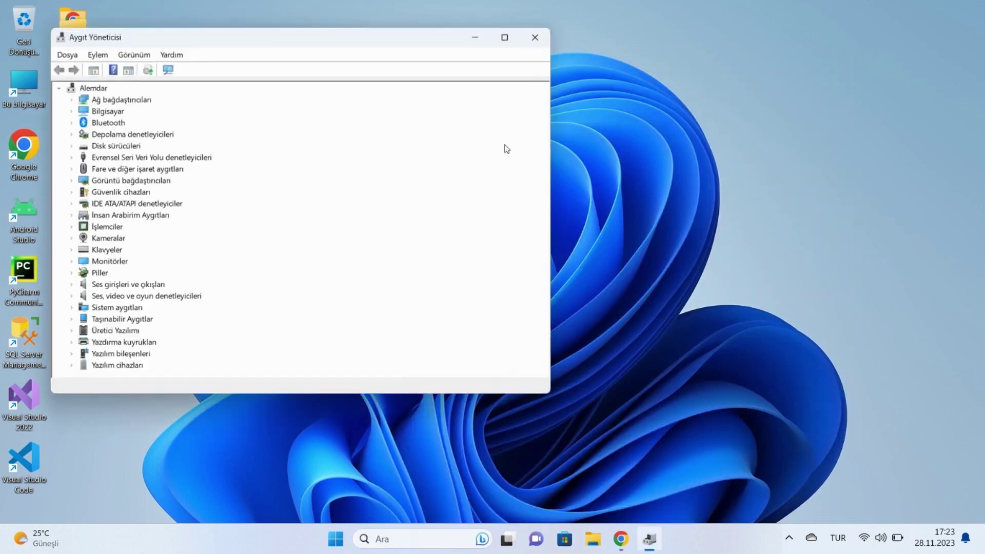
left_click(504, 37)
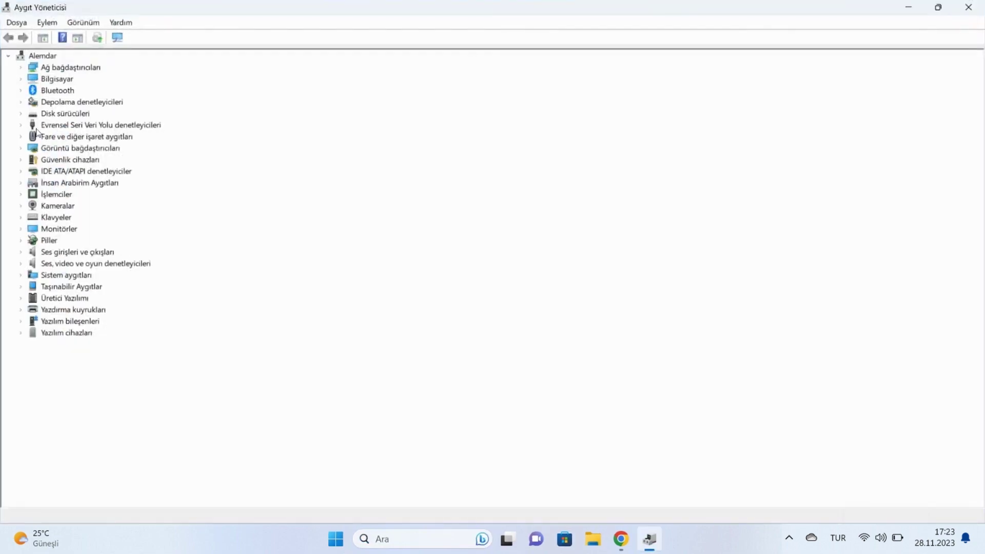
Run an automatic driver search for Mikrofon Dizisi (Realtek(R) Audio) under Ses girişleri ve çıkışları, and close the wizard
left_click(22, 252)
left_click(21, 252)
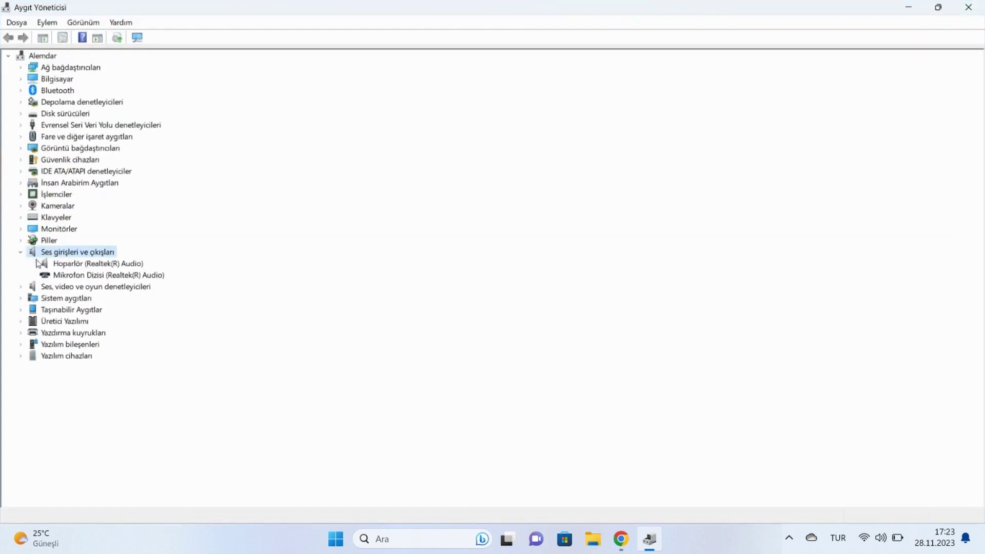
left_click(73, 275)
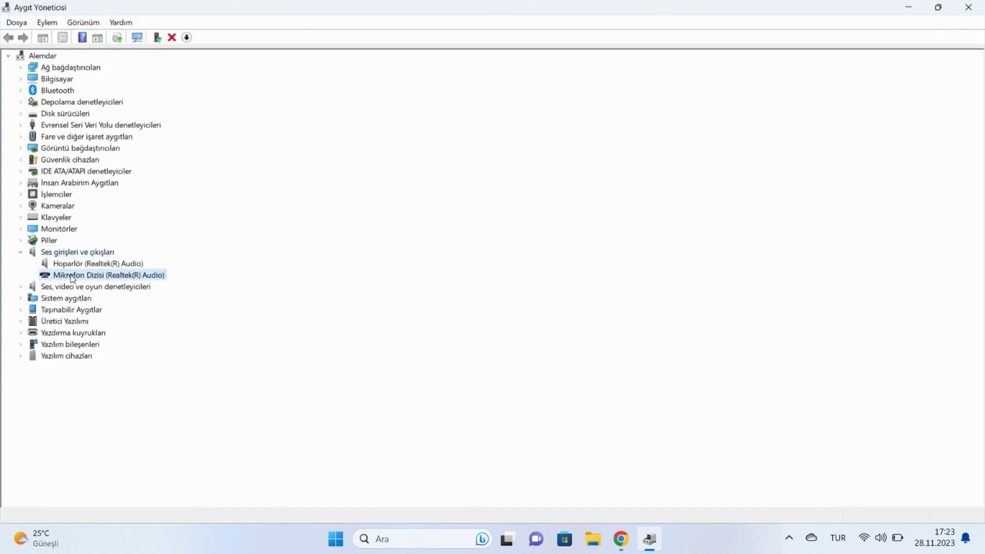
right_click(73, 280)
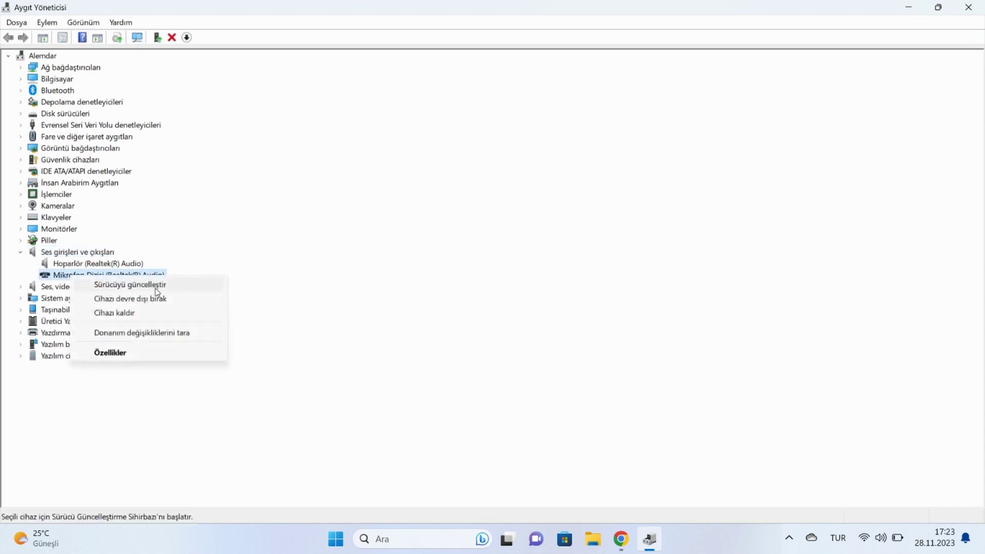
left_click(186, 282)
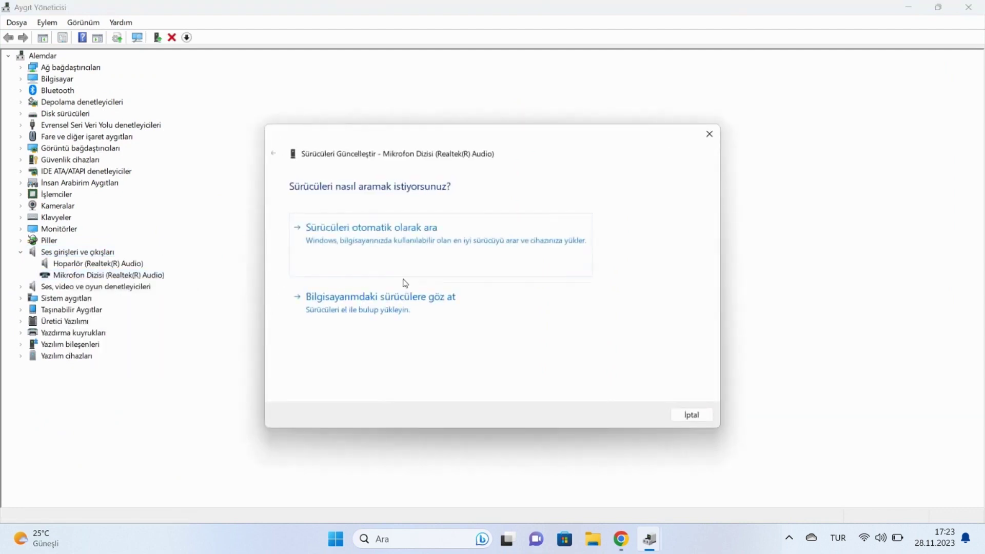
left_click(480, 267)
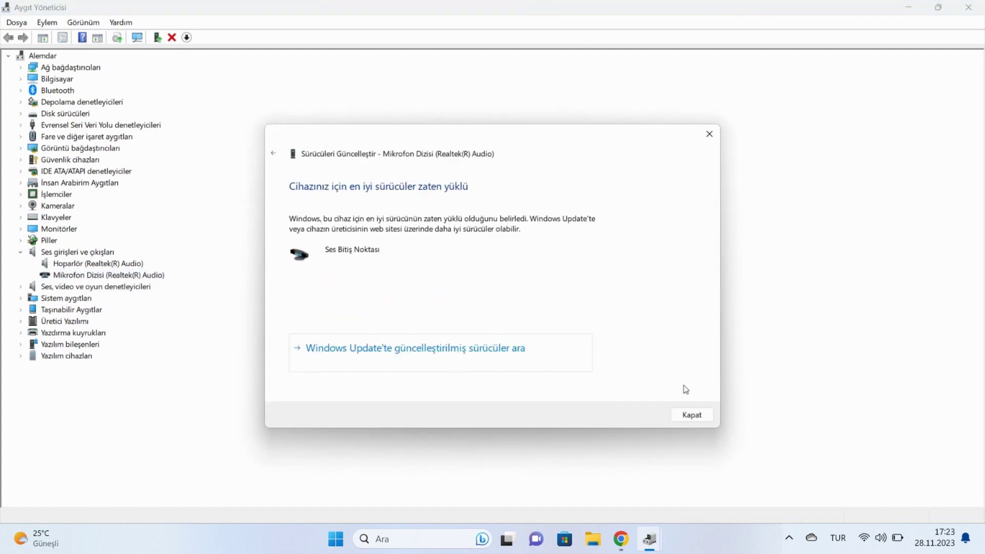
left_click(710, 415)
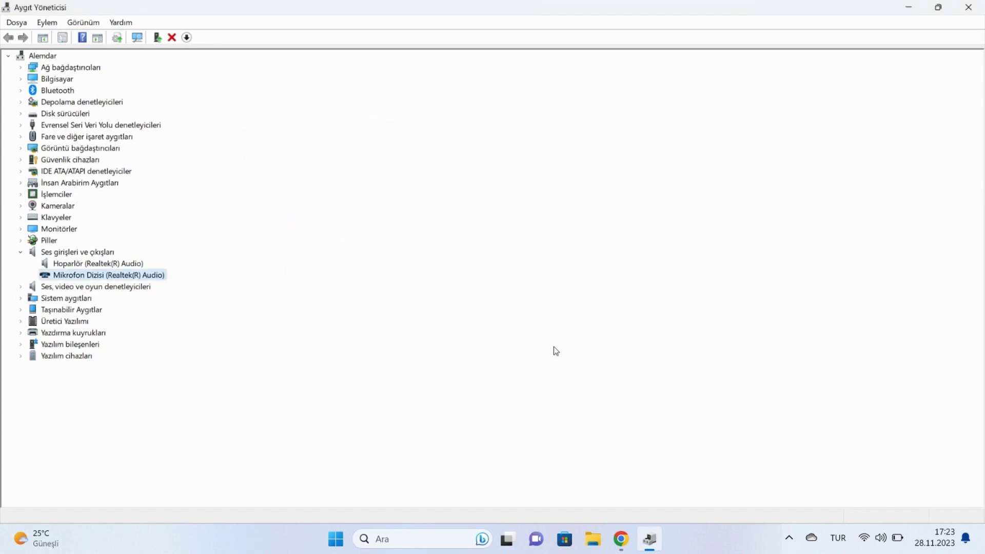
Update the Mikrofon Dizisi driver manually by installing Ses Bitiş Noktası from the list of drivers available on the computer
right_click(93, 278)
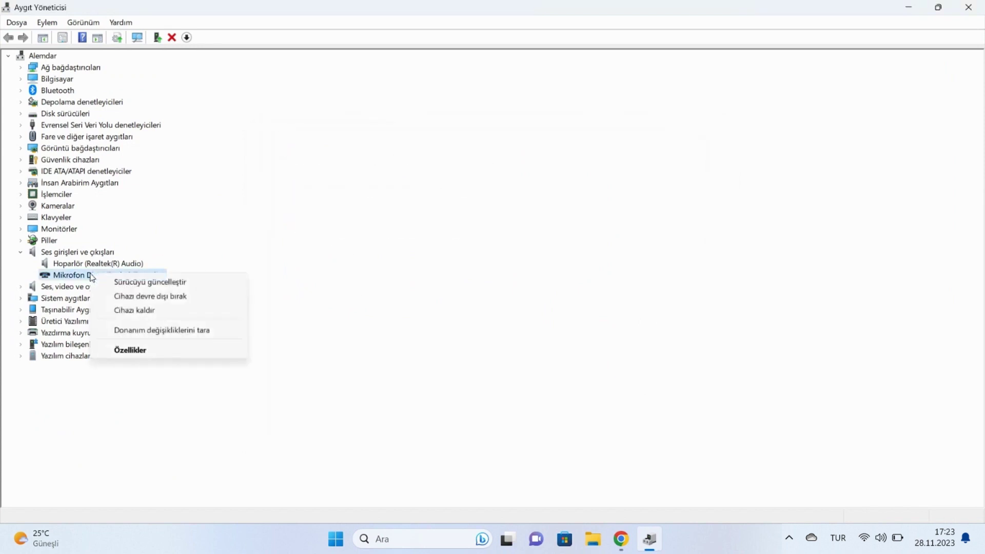
left_click(235, 278)
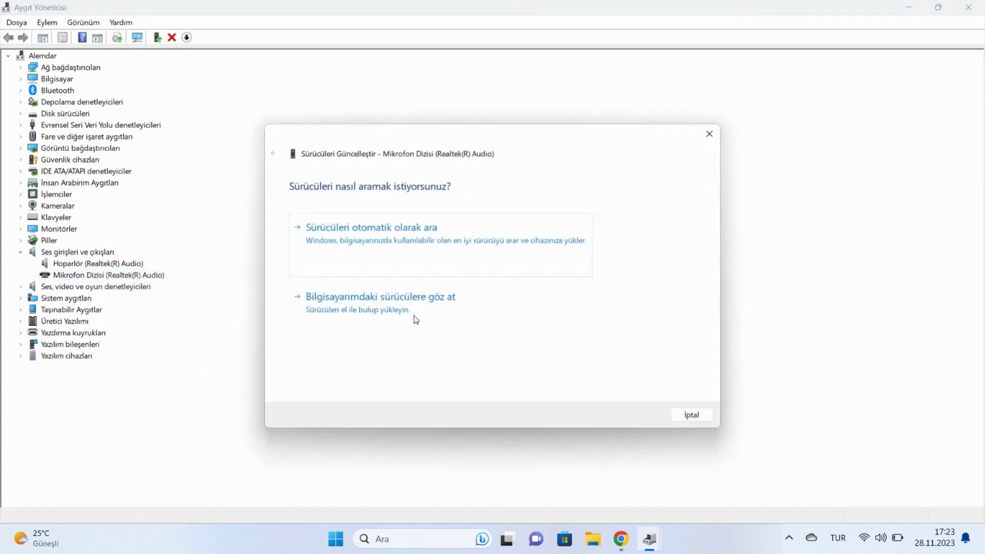
left_click(468, 322)
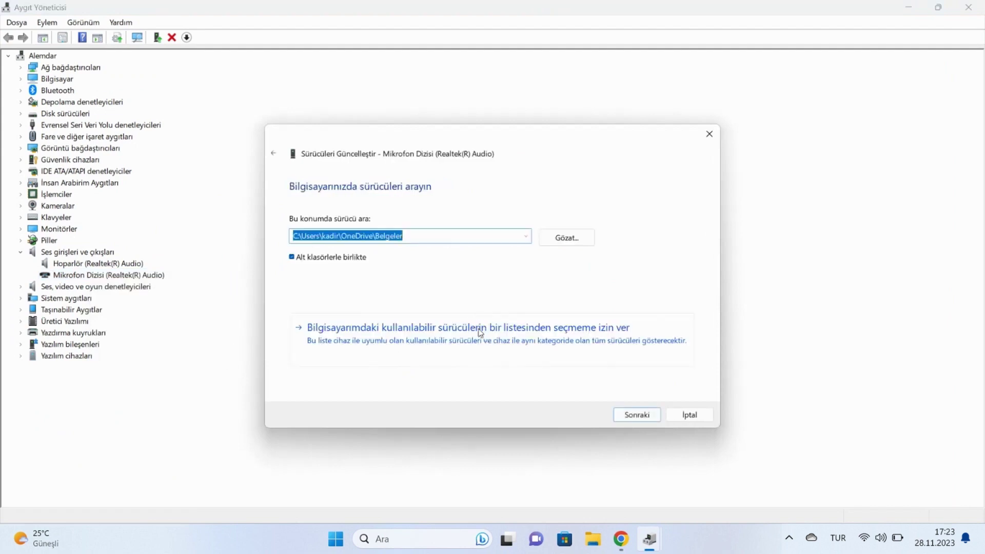
left_click(501, 356)
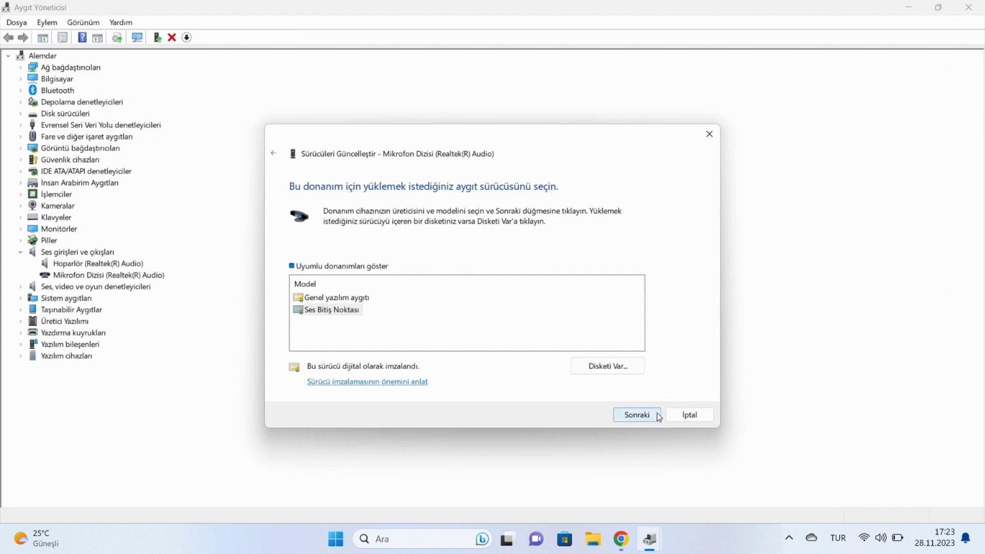
left_click(637, 415)
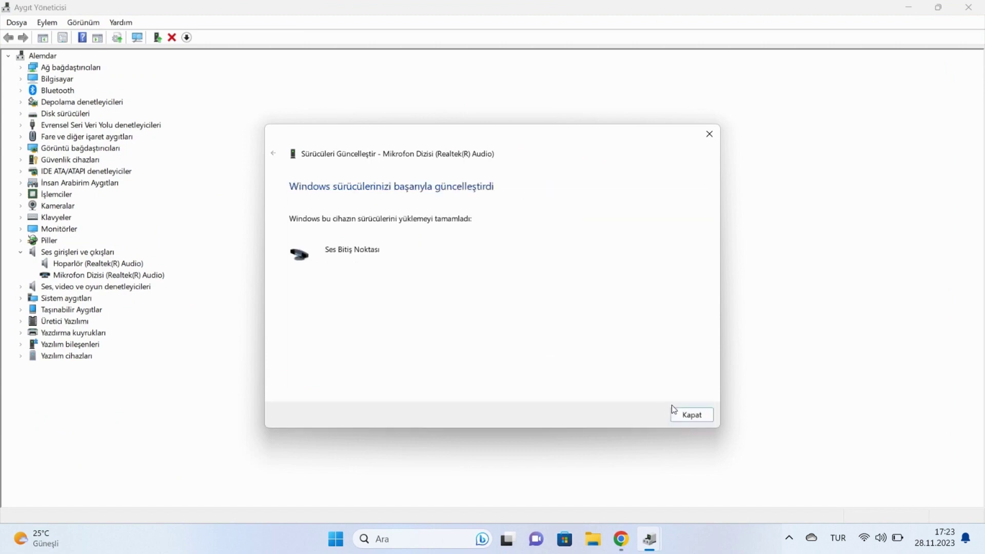
left_click(705, 415)
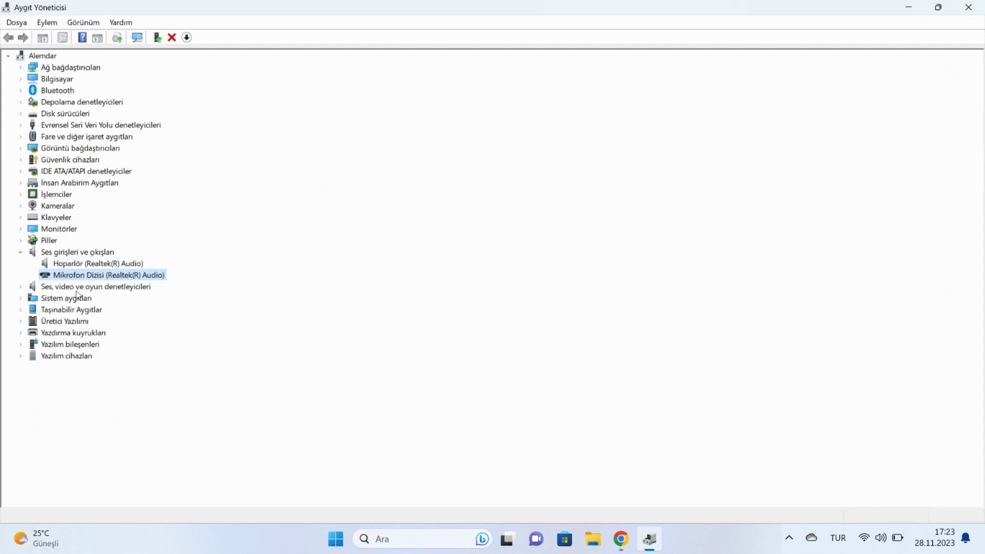
right_click(48, 278)
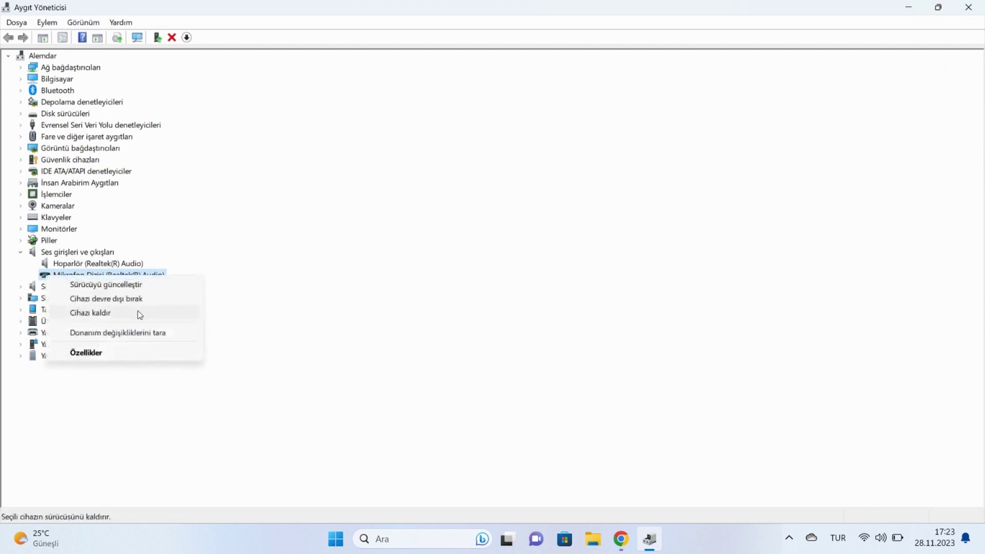
left_click(139, 312)
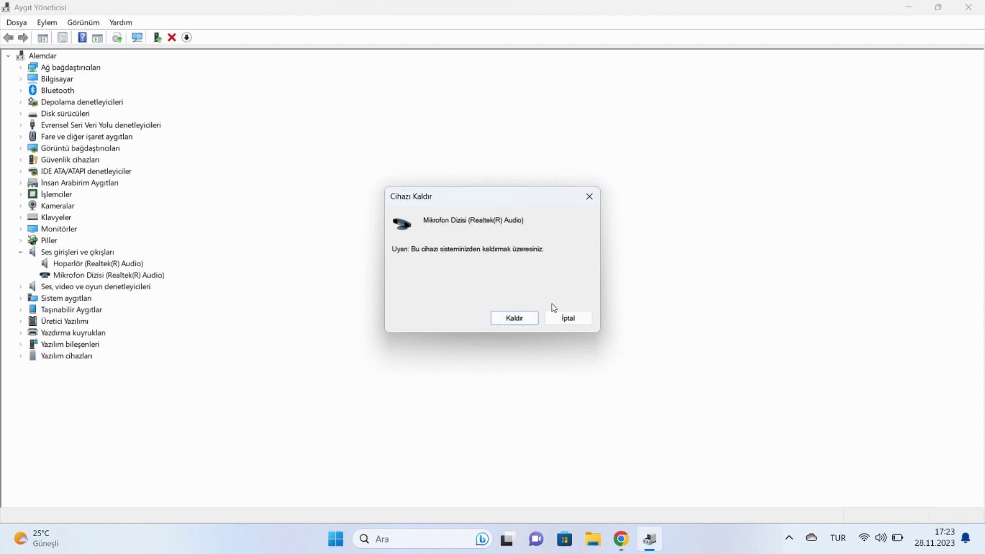
left_click(589, 322)
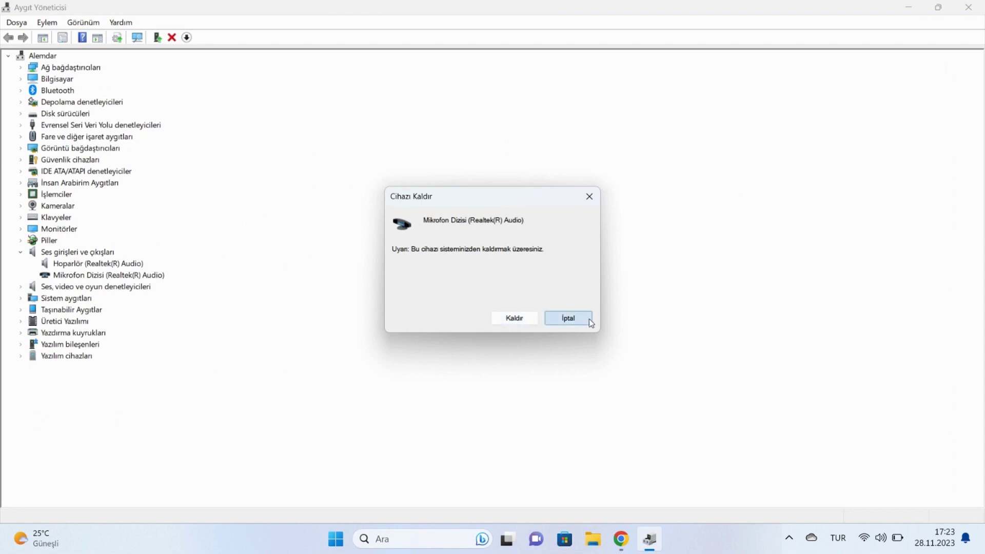
Close Device Manager, search for "ayar" and open the Windows Update page in Settings (Ayarlar)
left_click(967, 7)
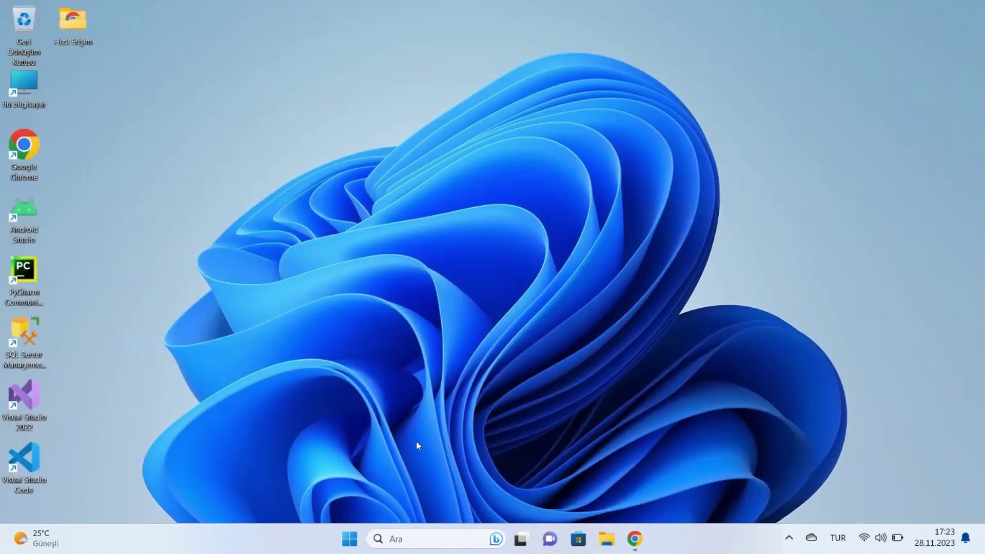
left_click(413, 537)
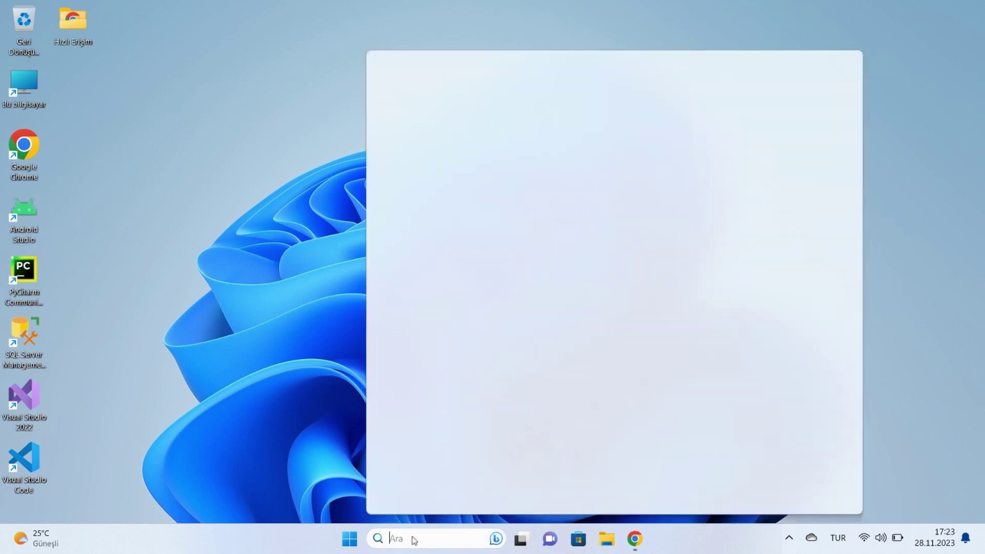
type("ayar")
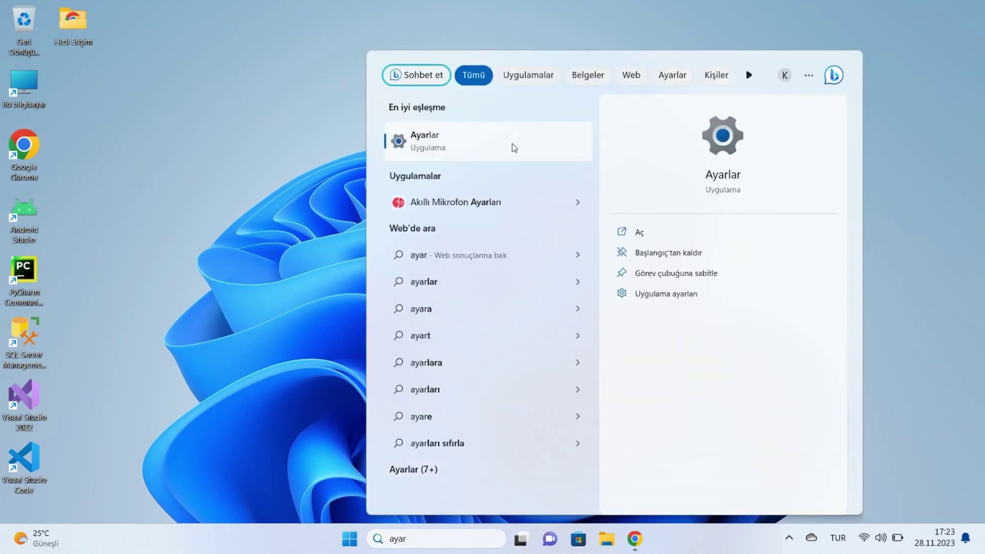
left_click(514, 148)
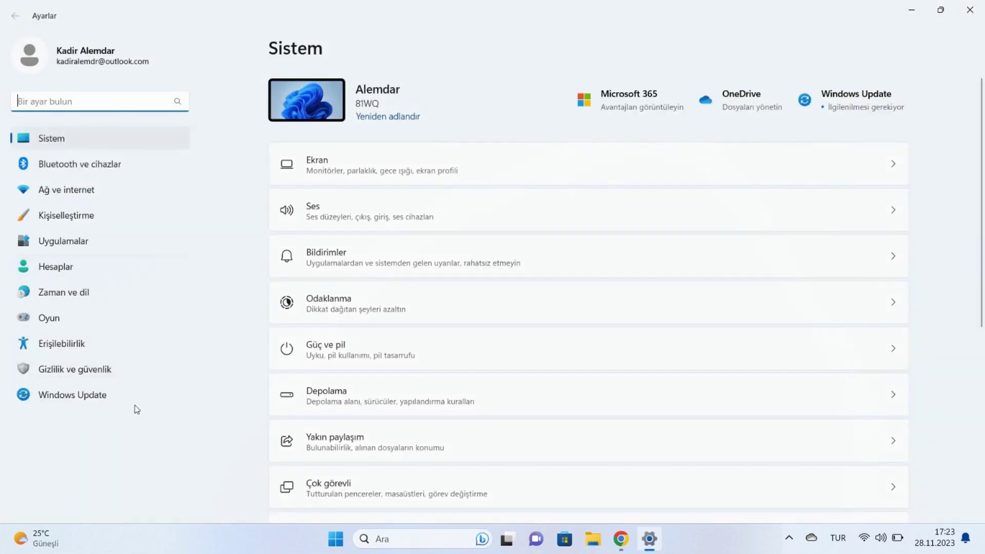
left_click(136, 406)
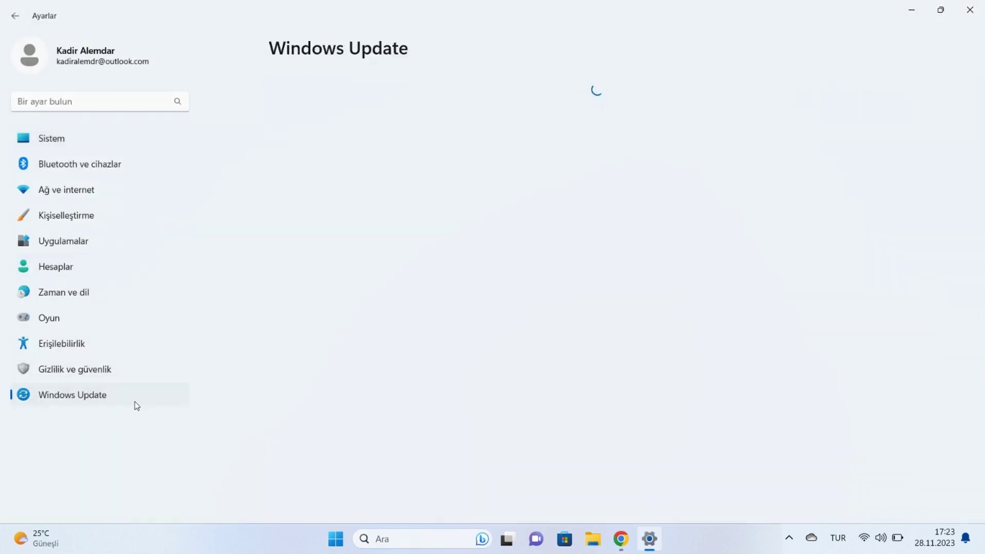